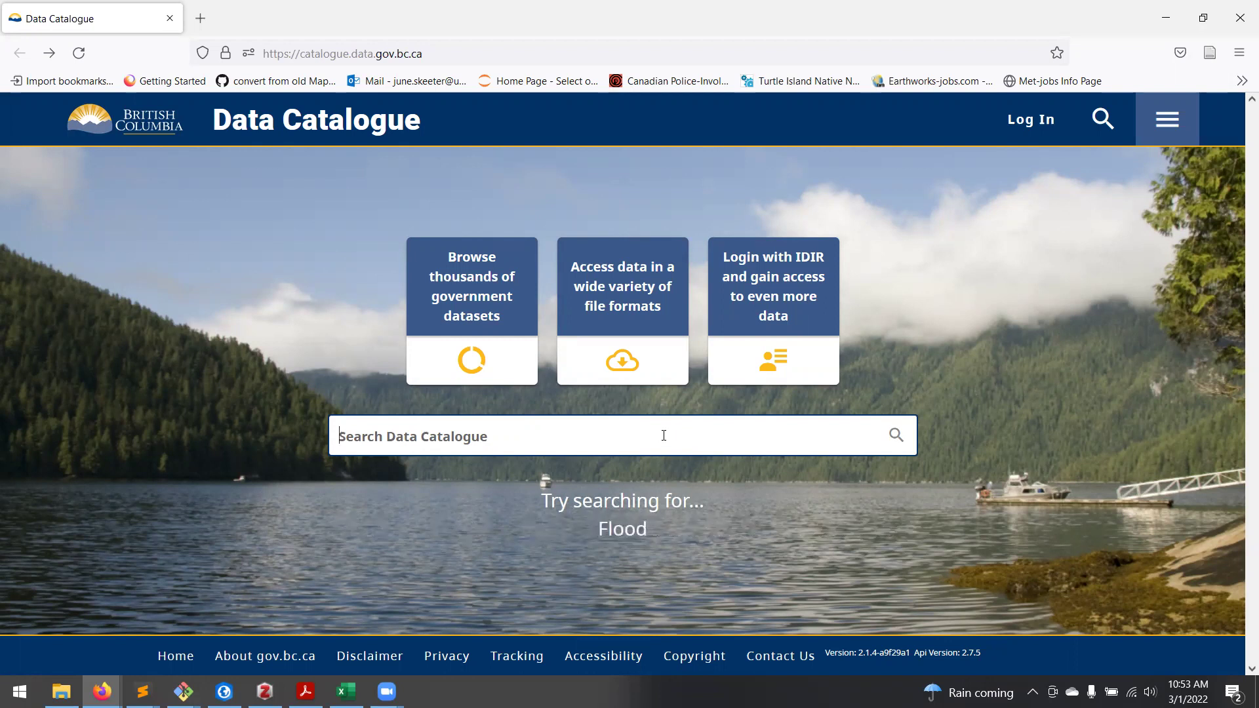
Step: Search the catalogue for 'Roads', which returns 171 datasets
type("Roads")
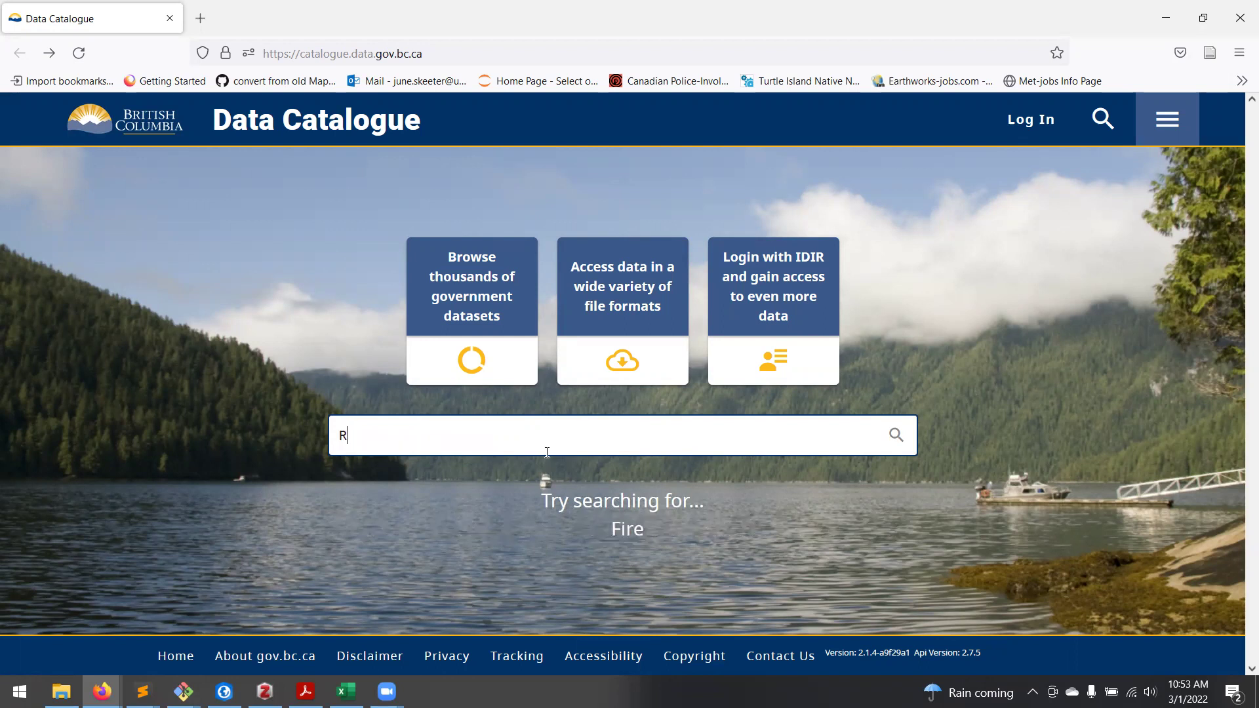
key("Return")
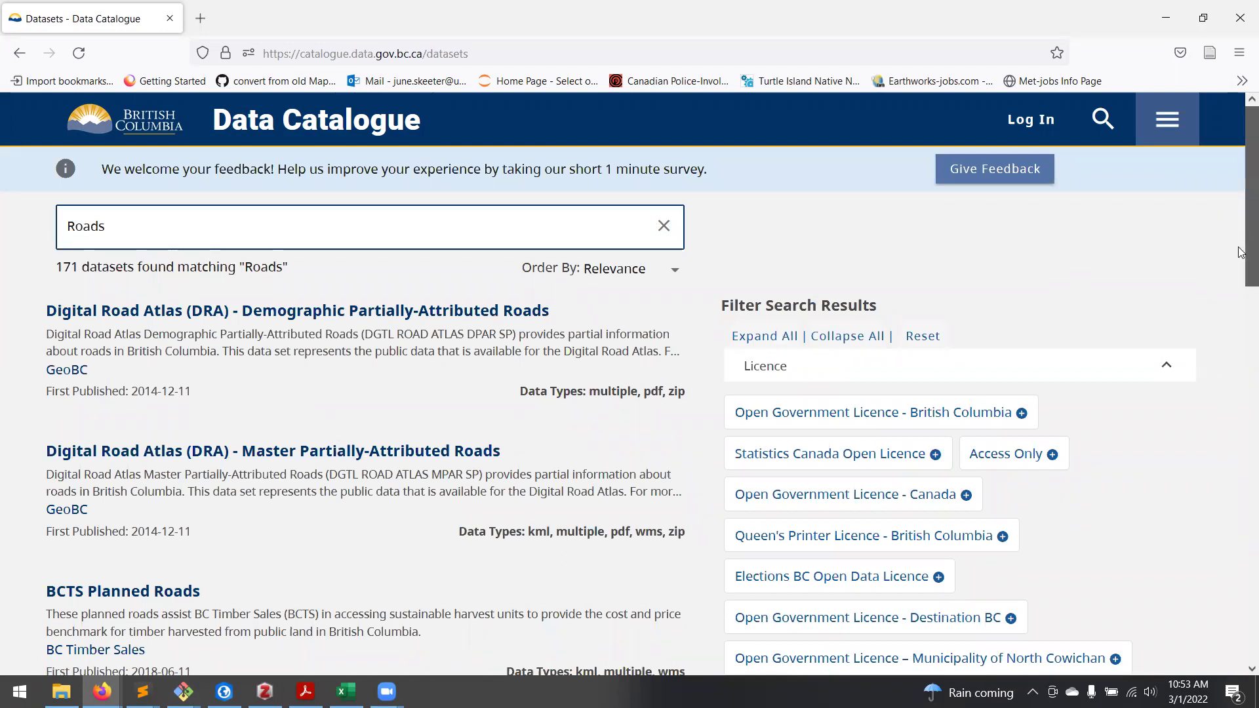
left_click_drag(1251, 222, 1251, 473)
scroll(332, 485, "up", 15)
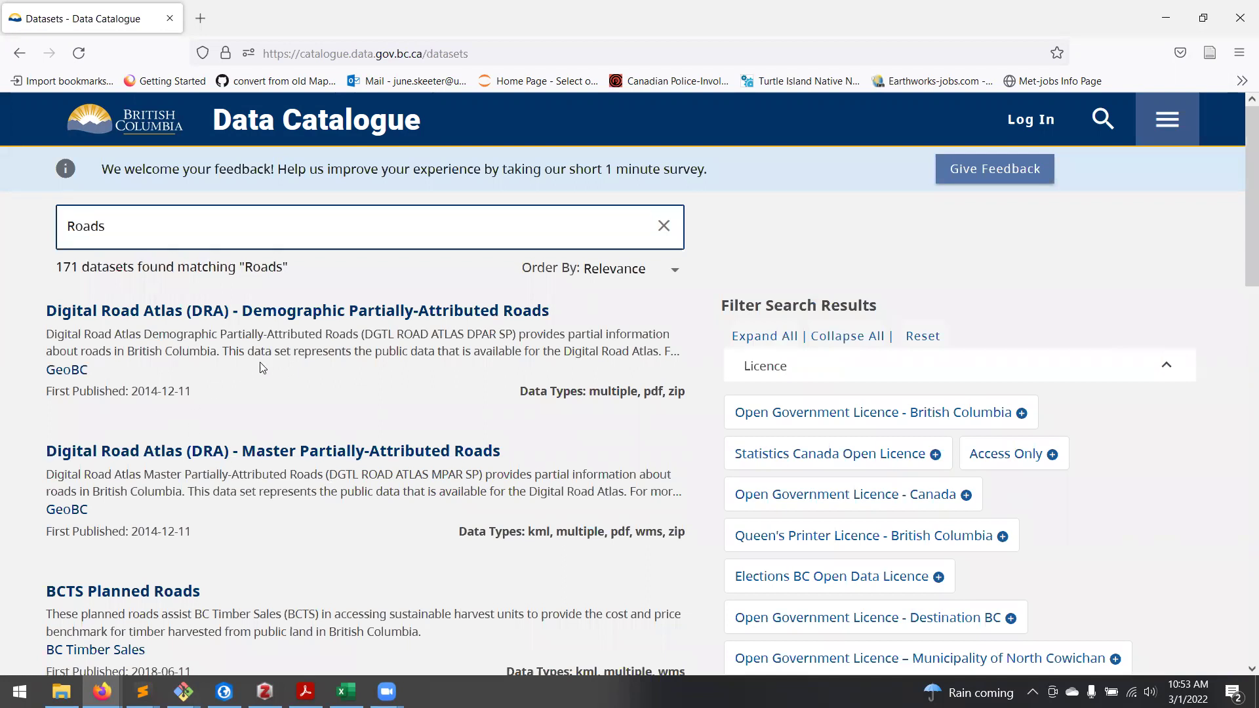
Step: Open the Digital Road Atlas (DRA) - Demographic Partially-Attributed Roads dataset page
left_click(321, 324)
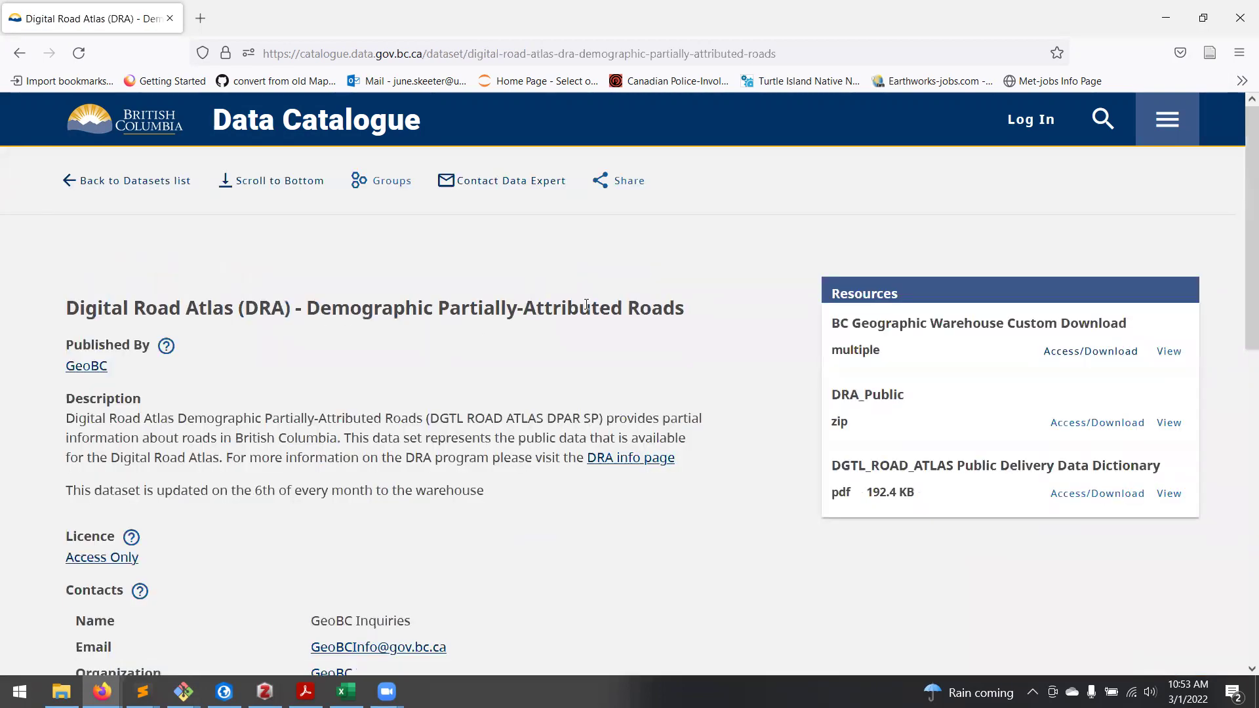
left_click(19, 53)
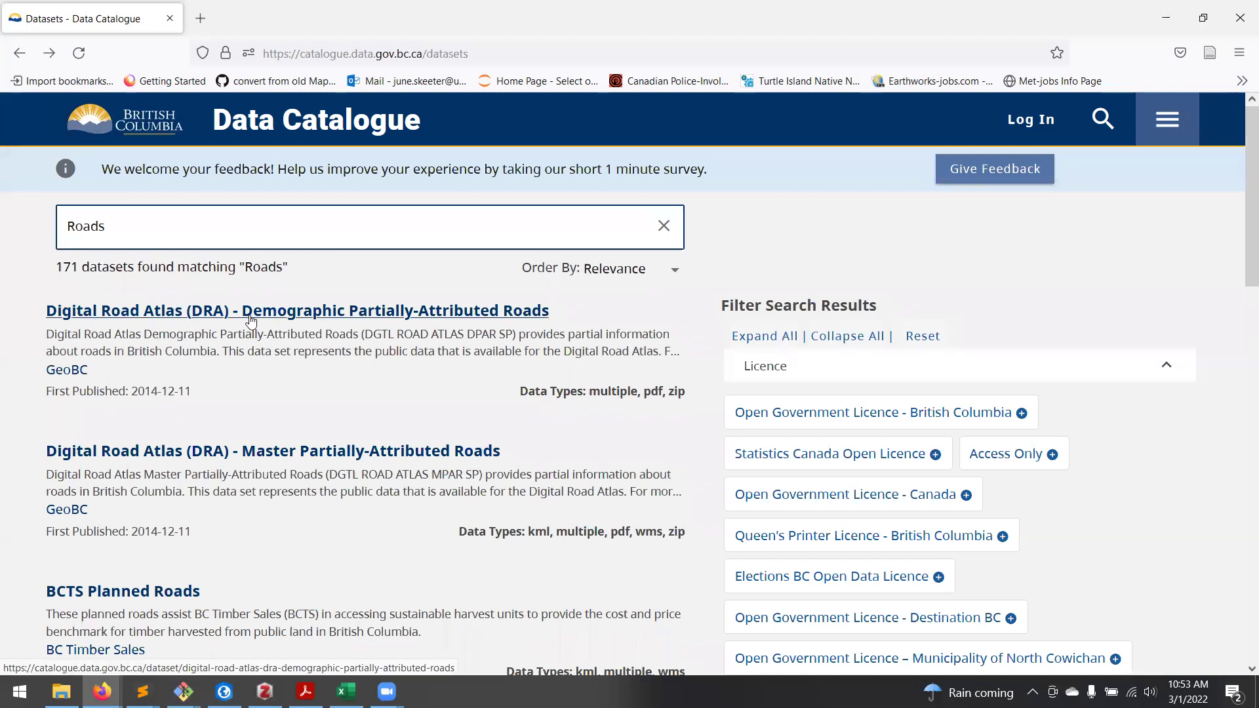
left_click(250, 321)
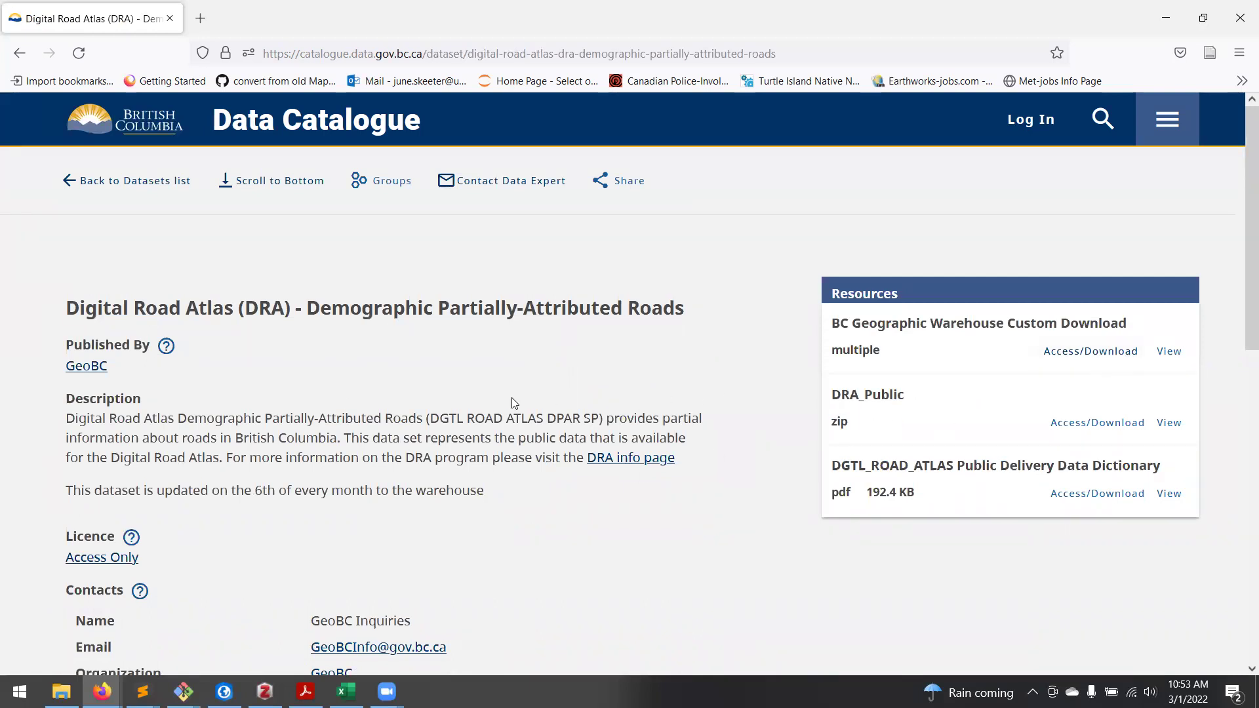
scroll(594, 365, "down", 10)
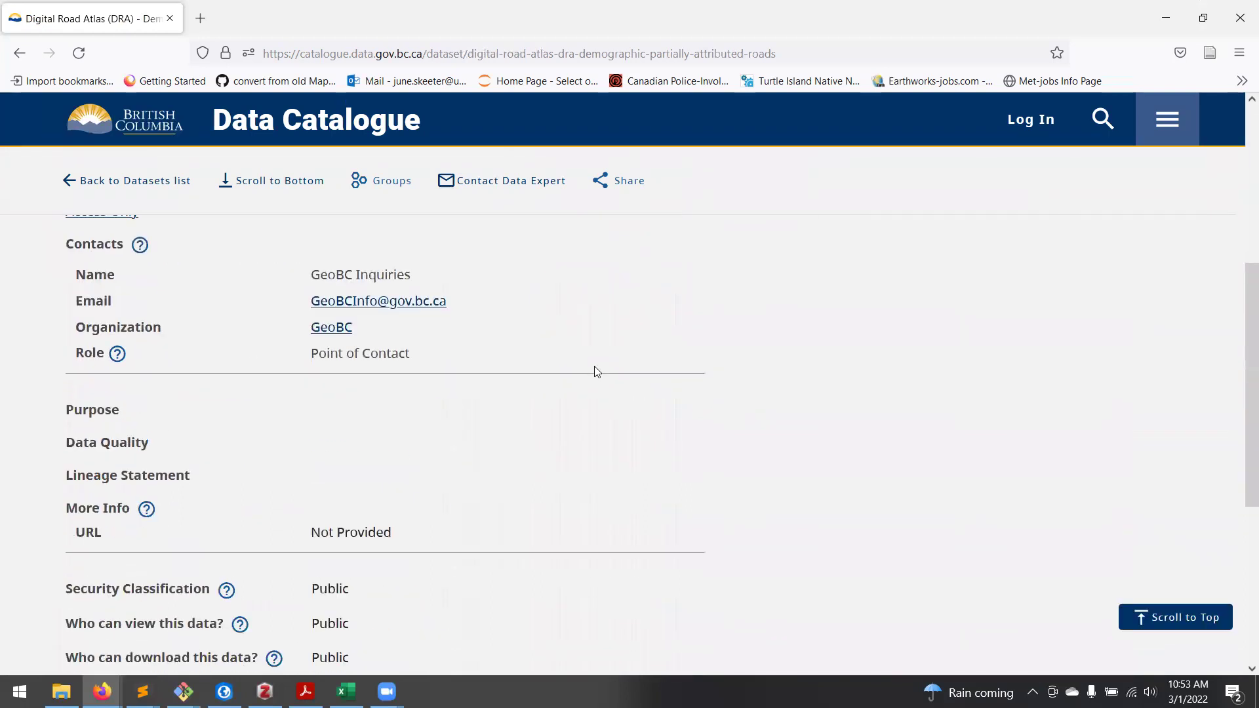
scroll(695, 399, "up", 2)
scroll(684, 414, "up", 5)
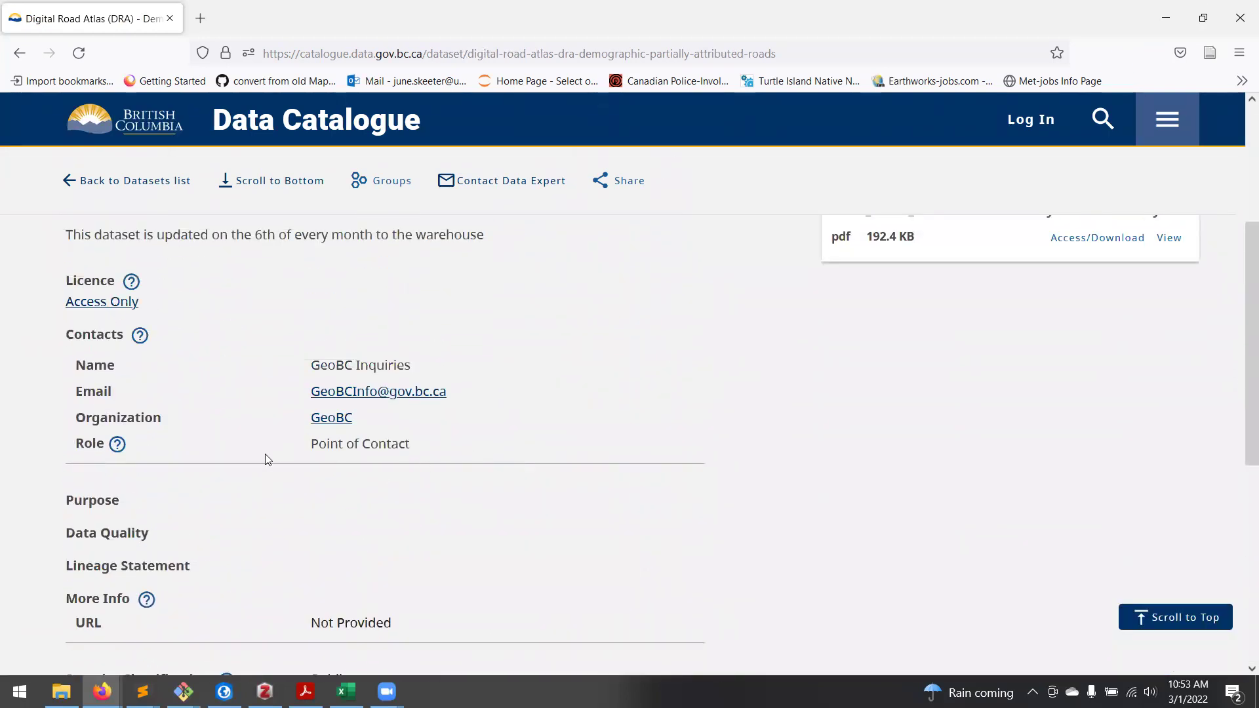
scroll(91, 344, "up", 1)
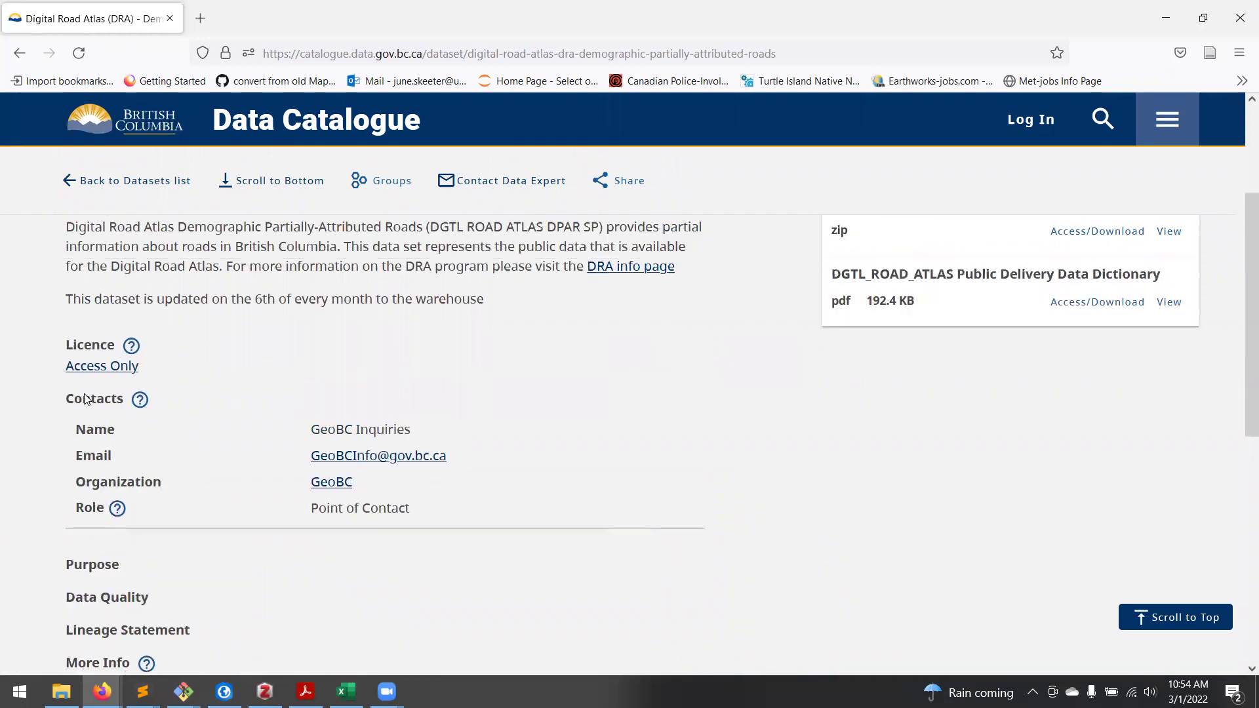
left_click_drag(260, 324, 509, 348)
left_click(501, 354)
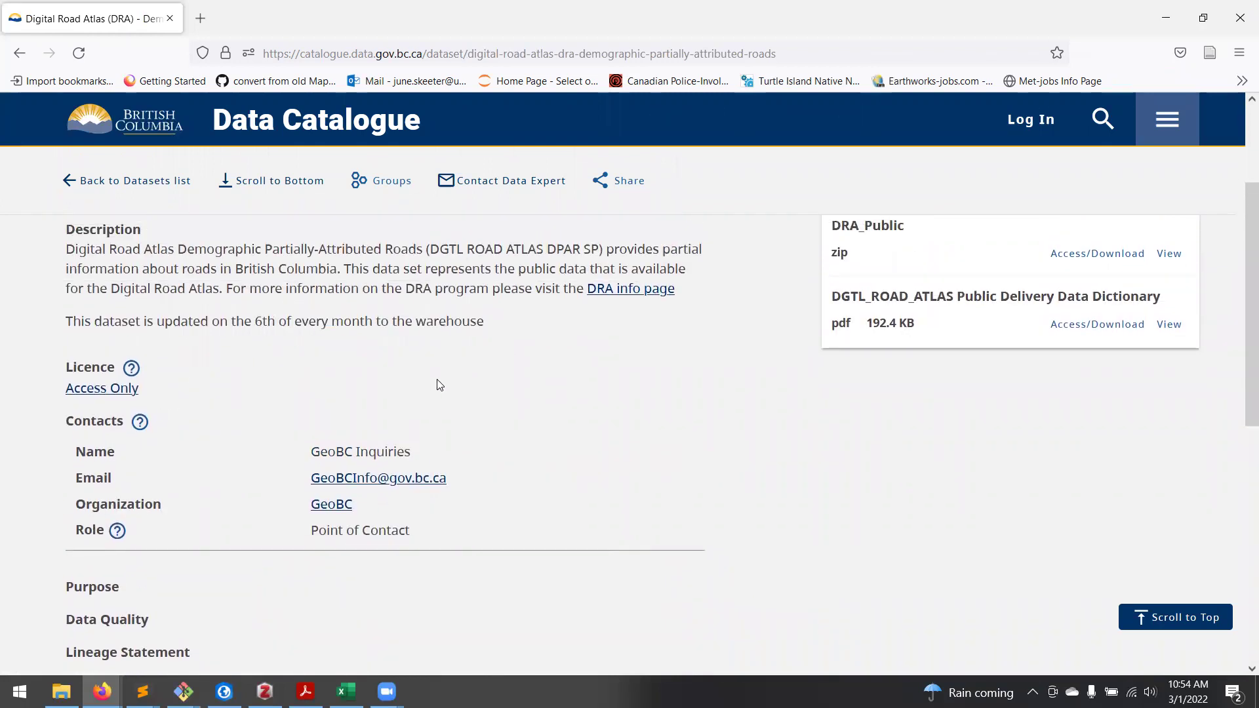
left_click_drag(637, 249, 380, 270)
left_click(543, 361)
scroll(536, 372, "down", 3)
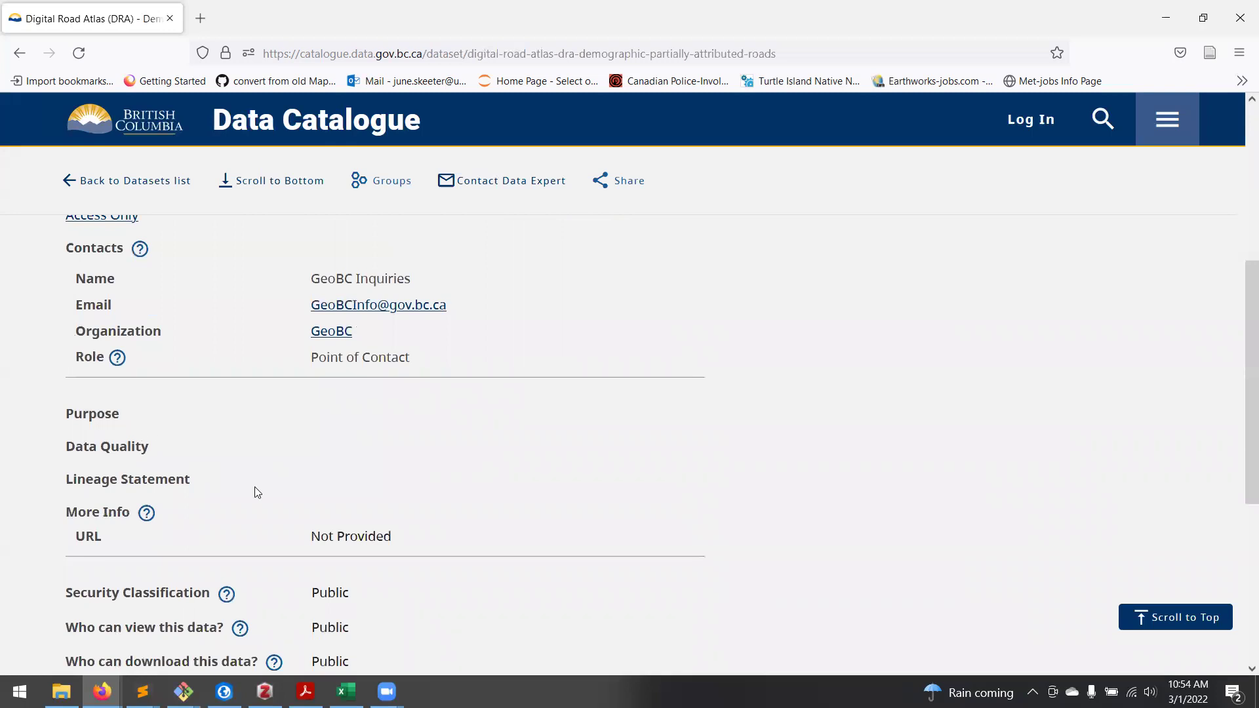
scroll(255, 487, "down", 3)
scroll(573, 451, "up", 7)
scroll(573, 451, "up", 2)
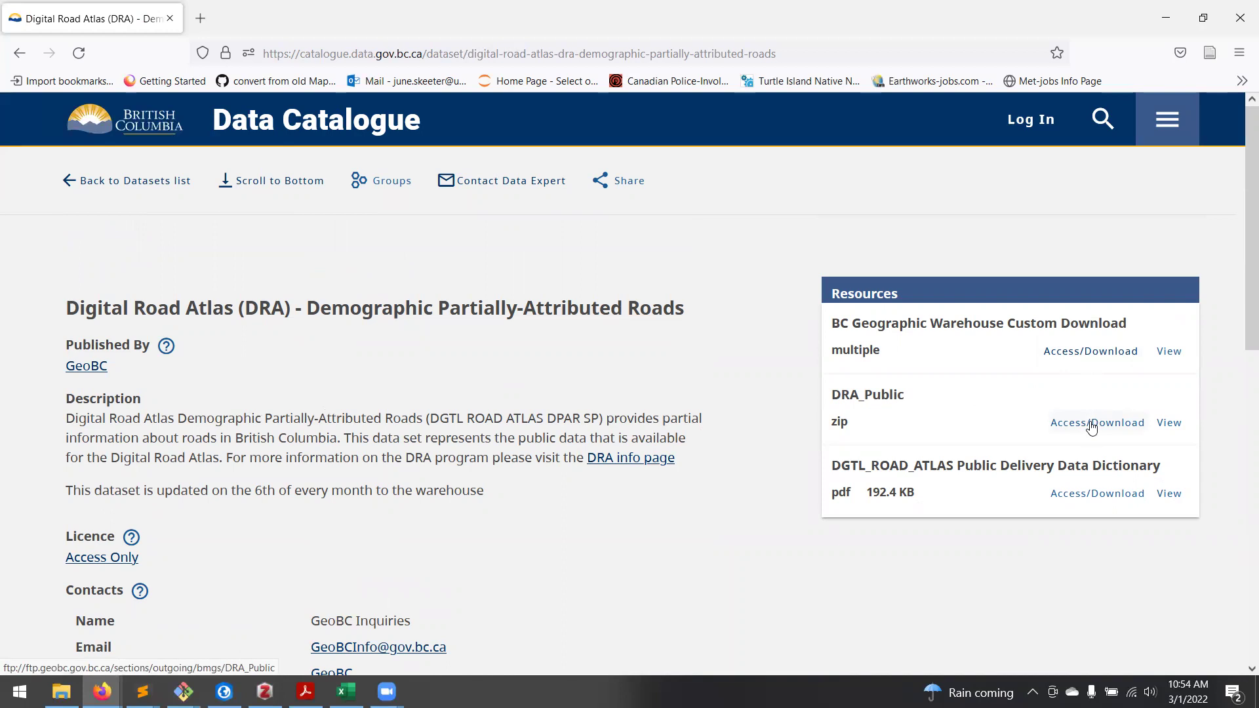
Step: Start a custom warehouse download order using BC Albers (m) coordinates and ArcView Shape format
left_click(1097, 354)
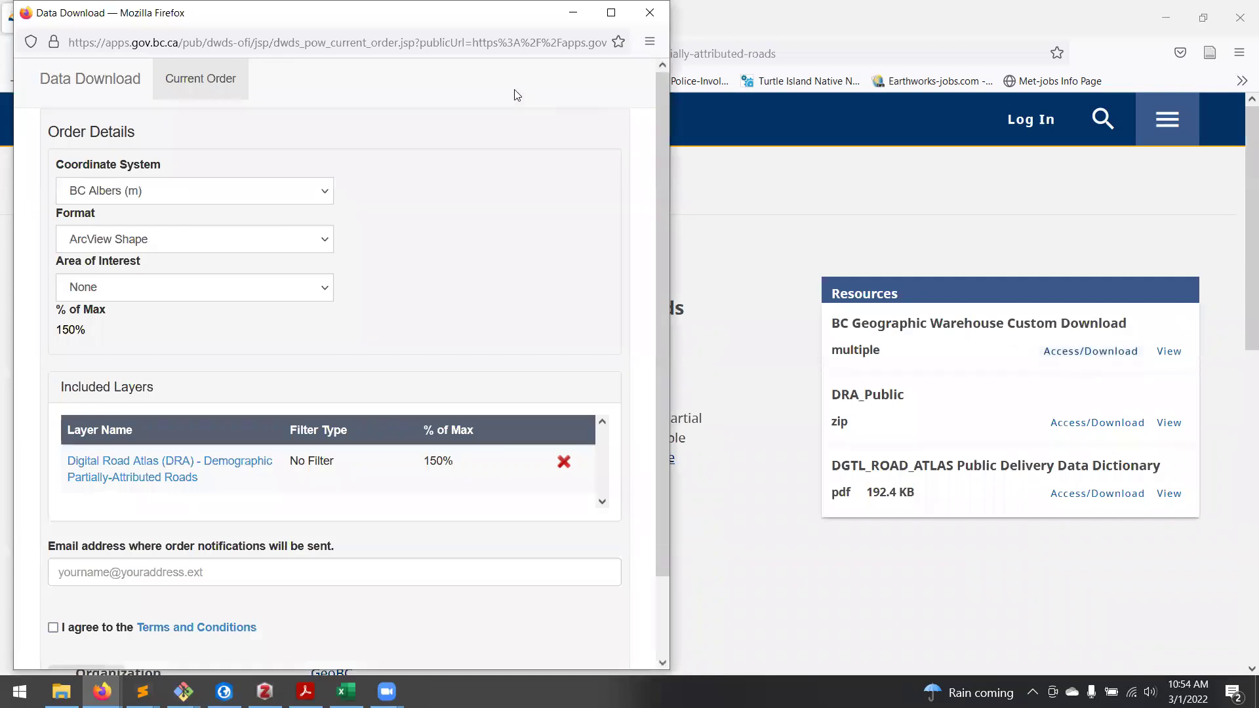
left_click_drag(380, 24, 689, 28)
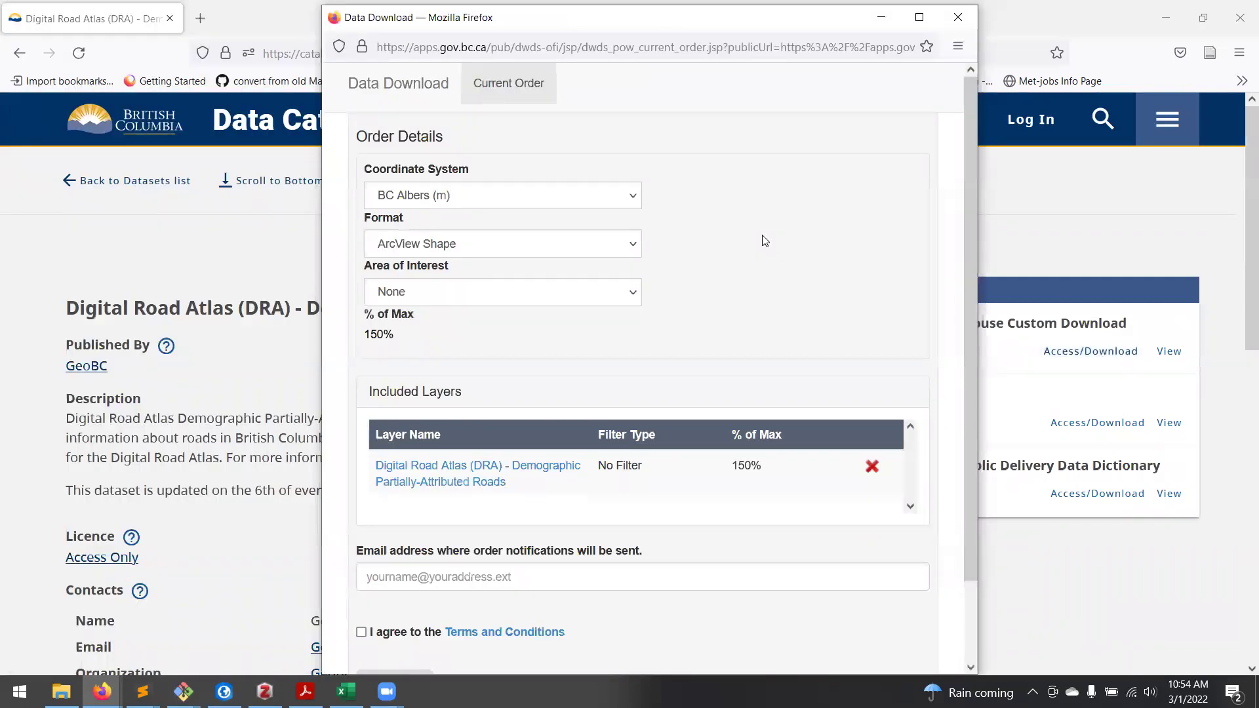
left_click(540, 198)
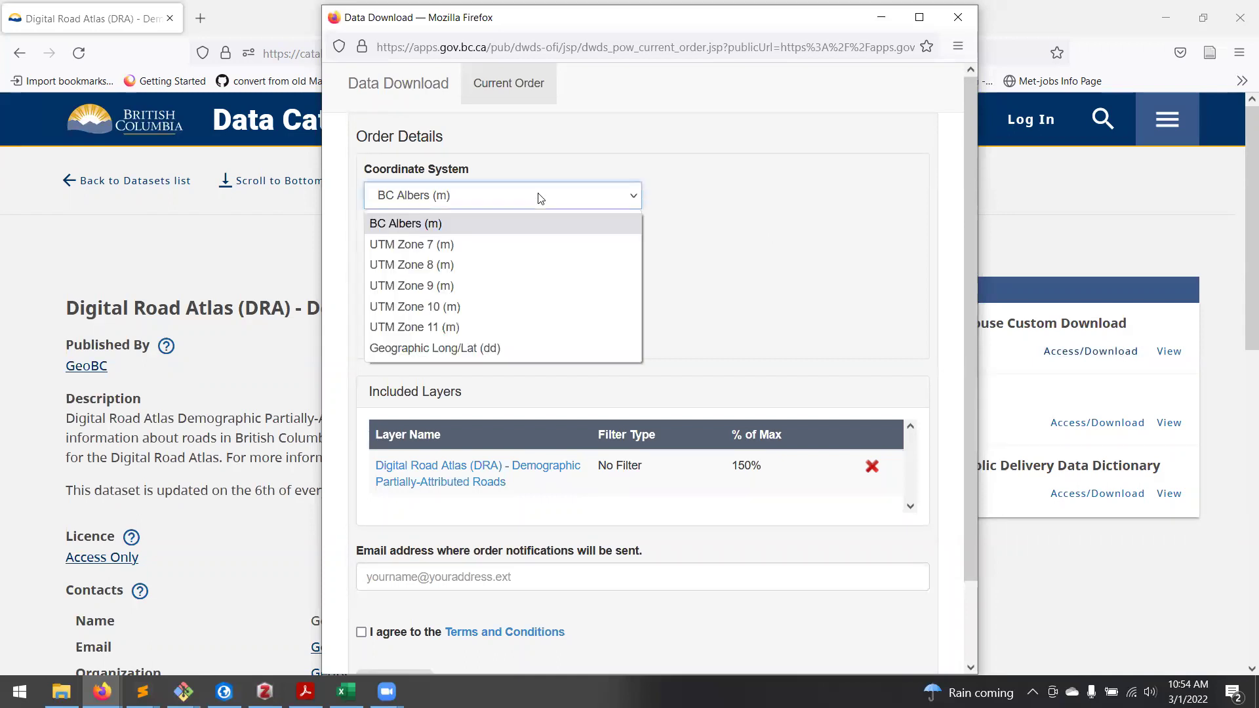
left_click(410, 223)
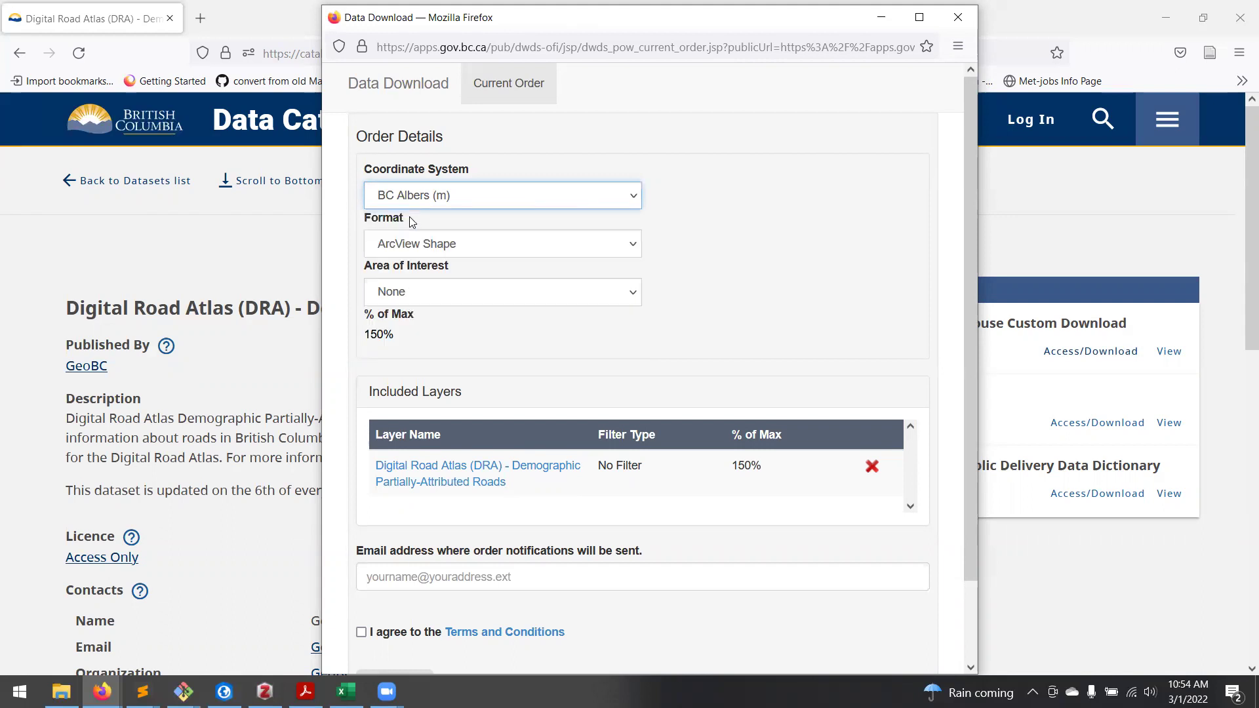
left_click(610, 243)
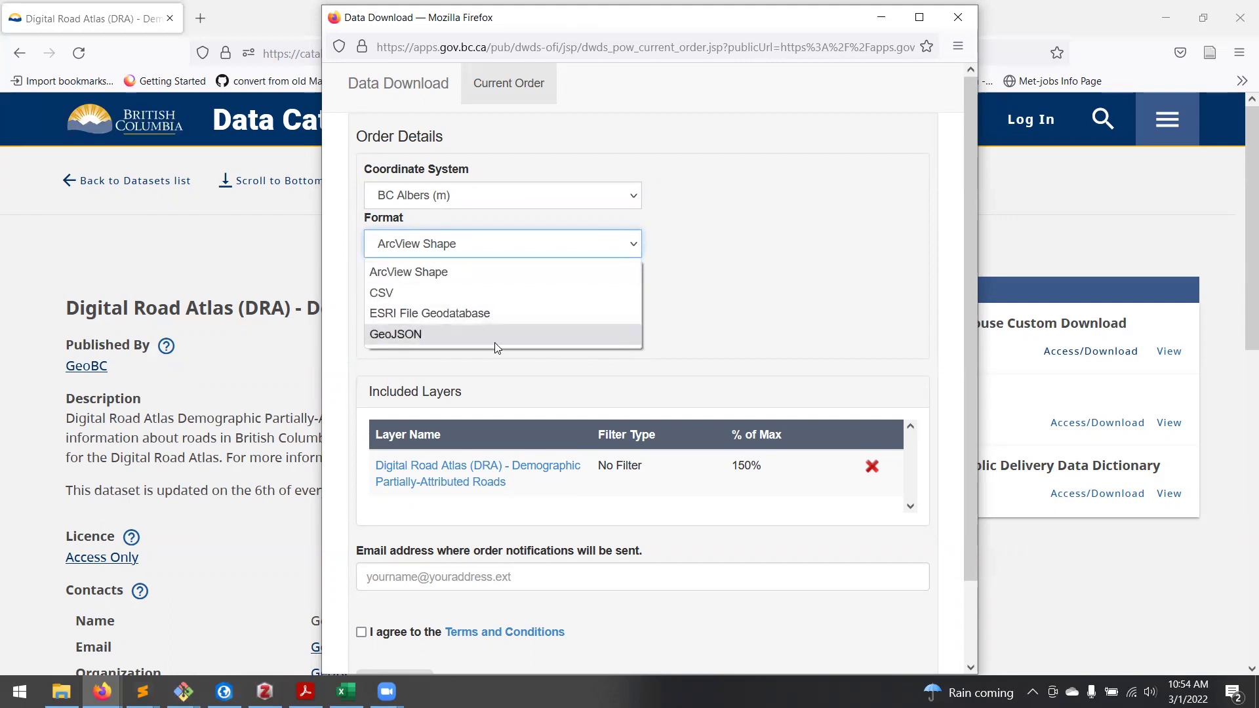
left_click(511, 279)
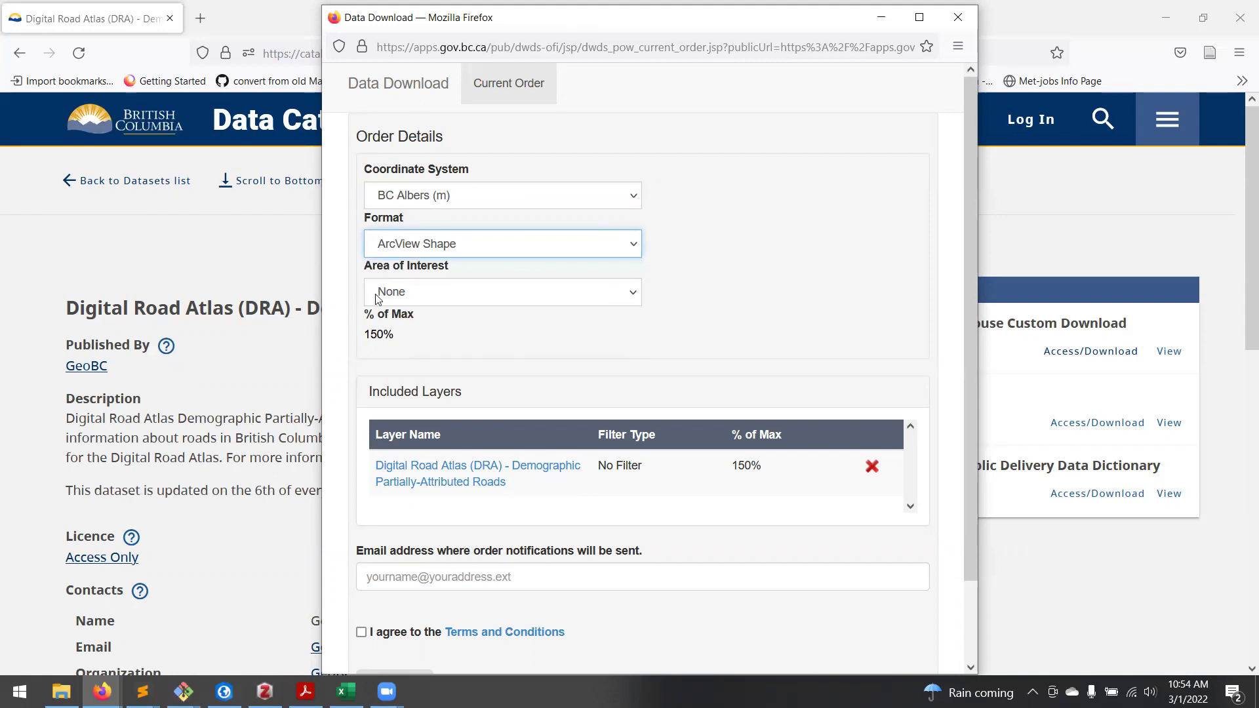
left_click_drag(365, 312, 401, 338)
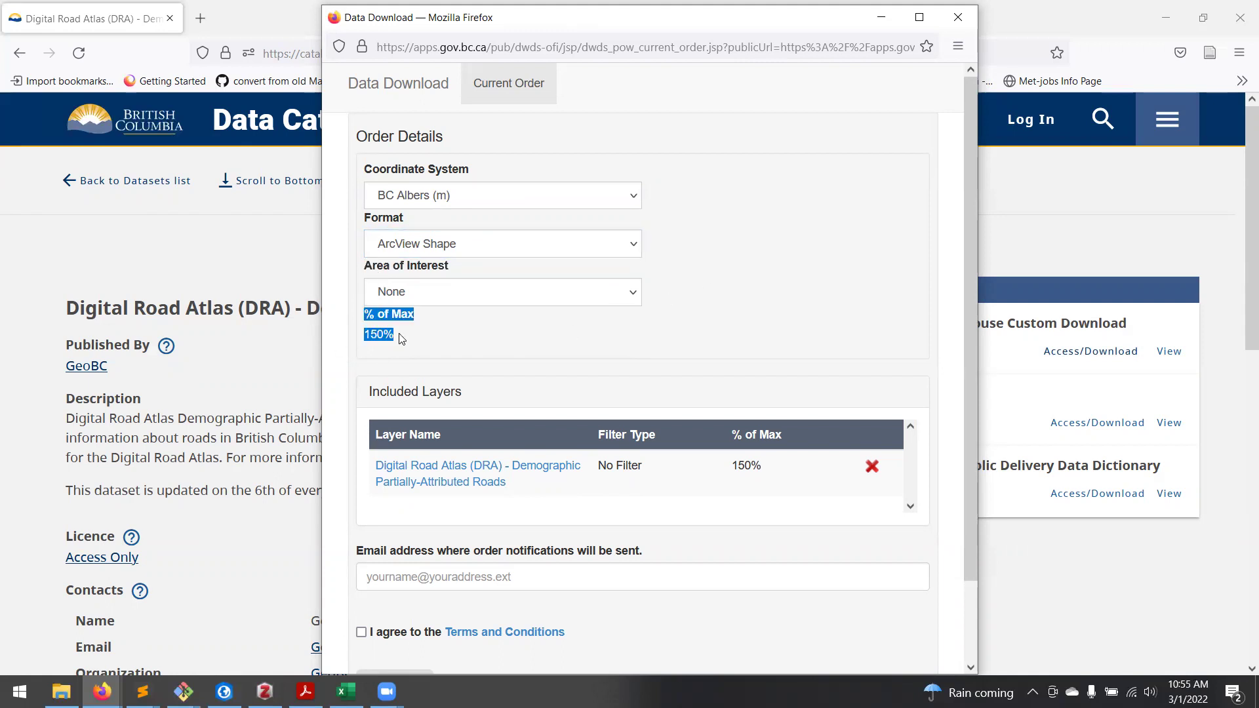
left_click(436, 335)
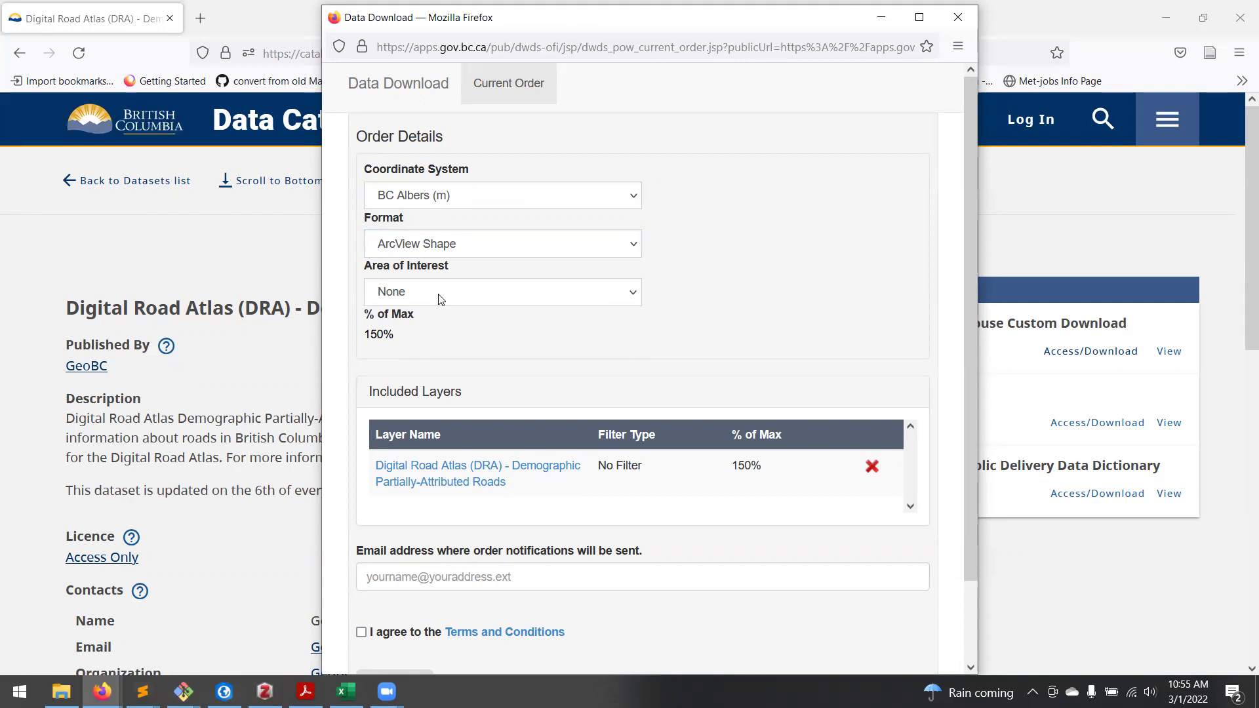
left_click(441, 299)
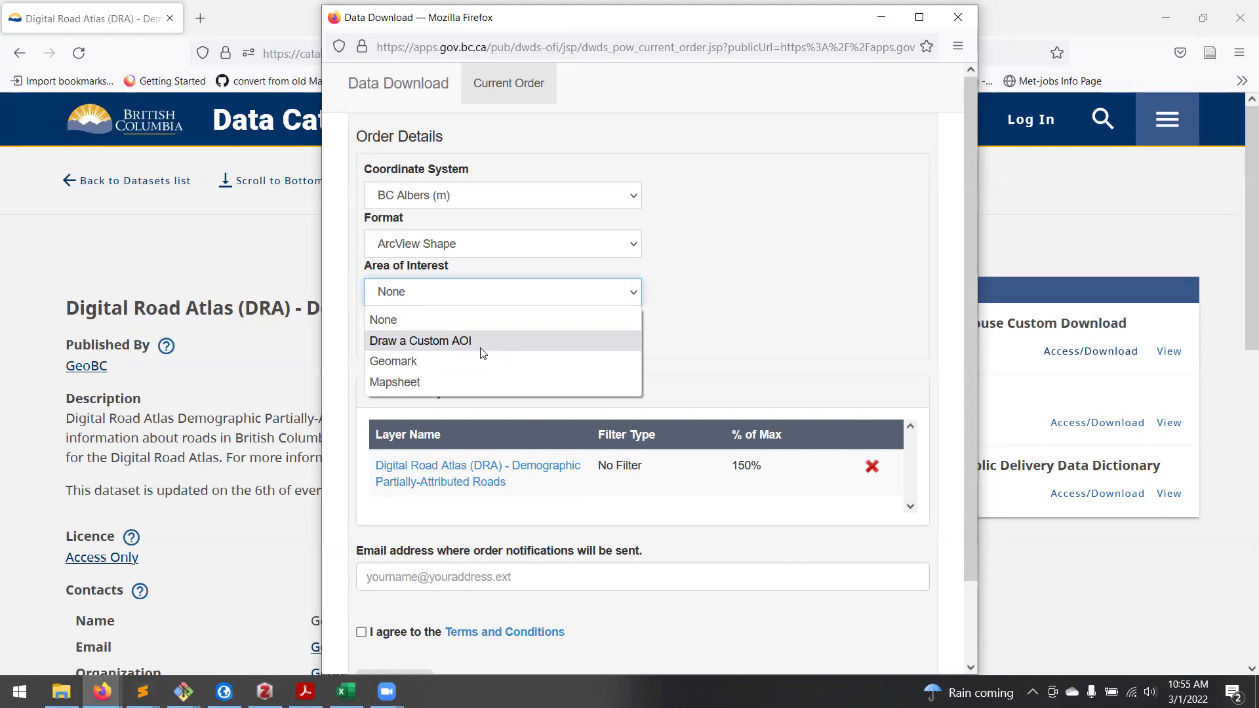
Step: Set the order's area of interest to Mapsheet and place the cursor in the mapsheet field
left_click(394, 382)
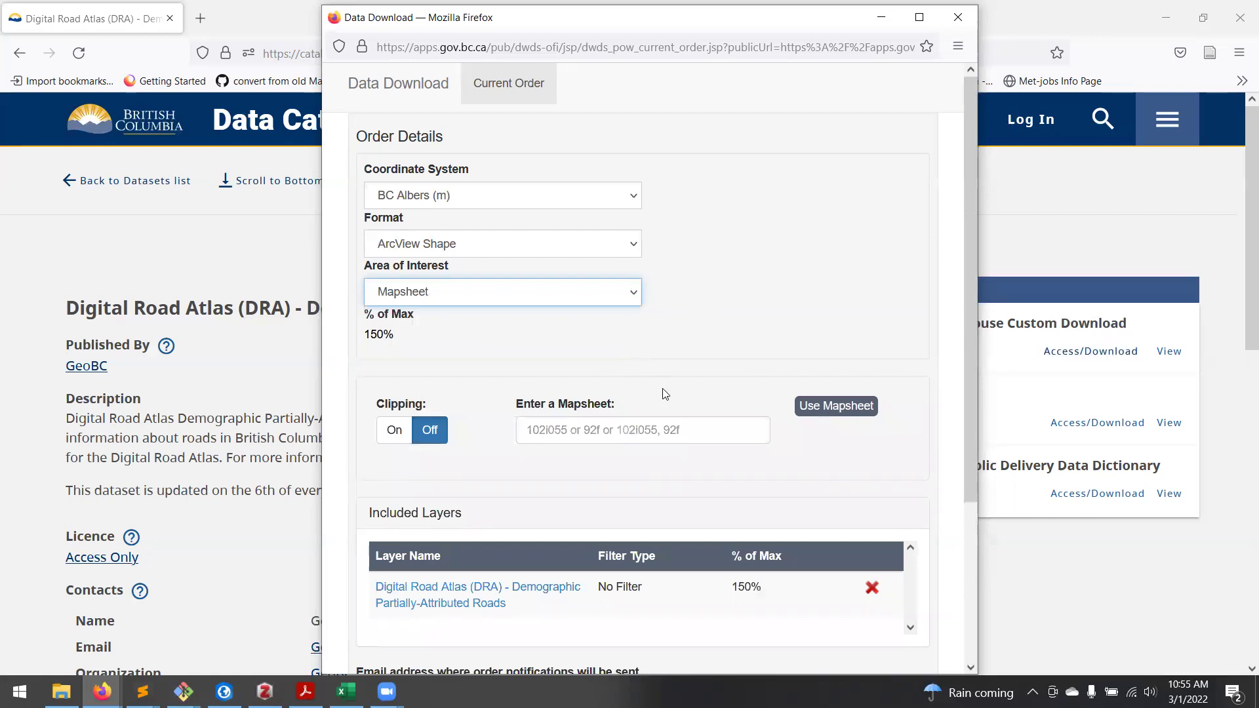
scroll(783, 279, "down", 2)
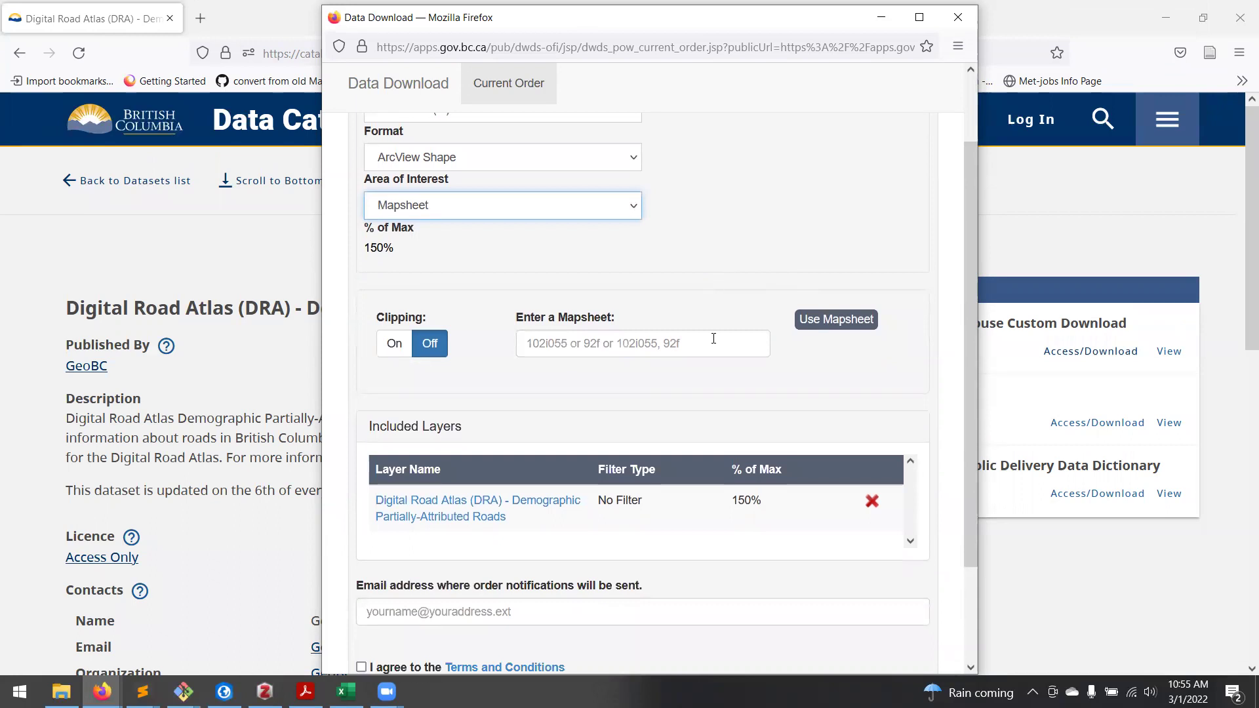
left_click(707, 341)
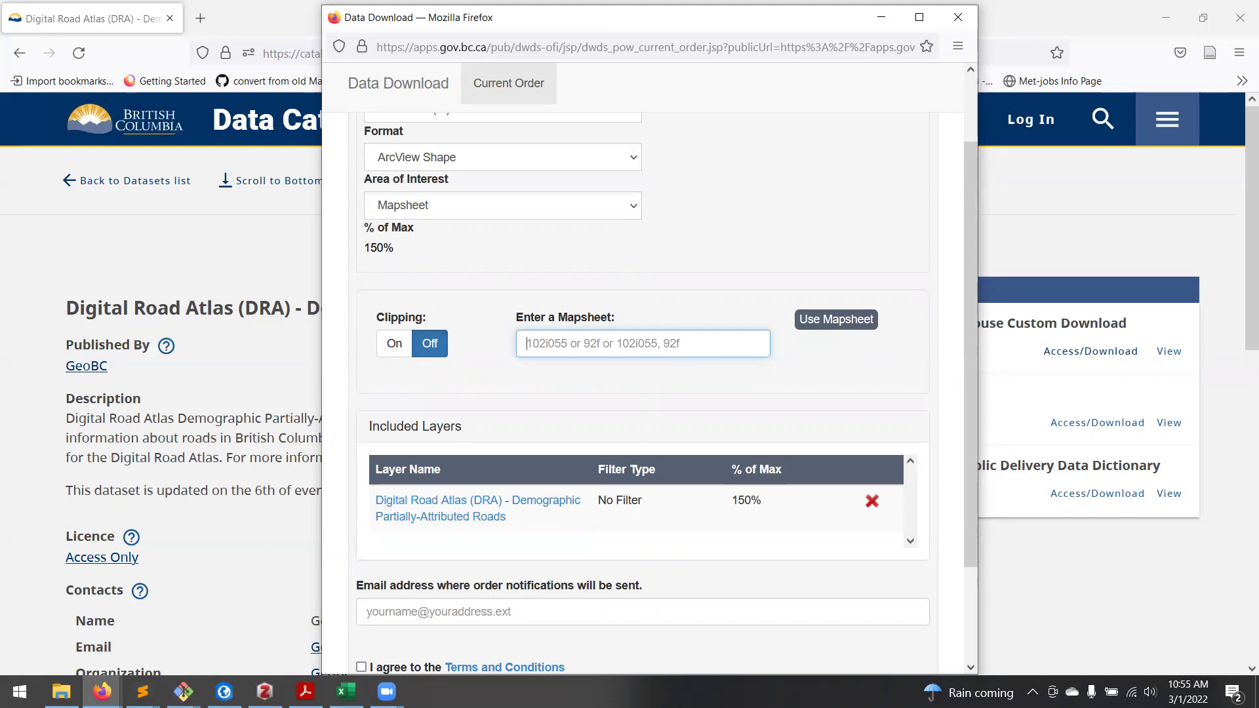
scroll(649, 403, "up", 2)
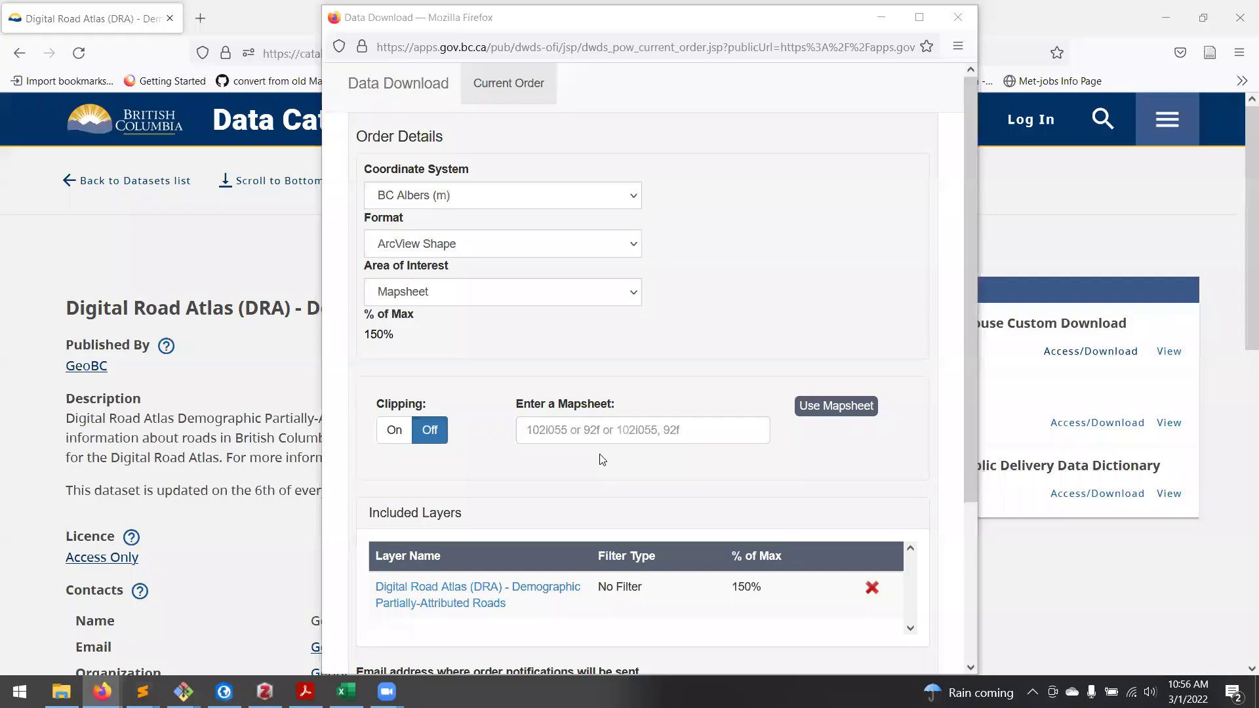
left_click(592, 432)
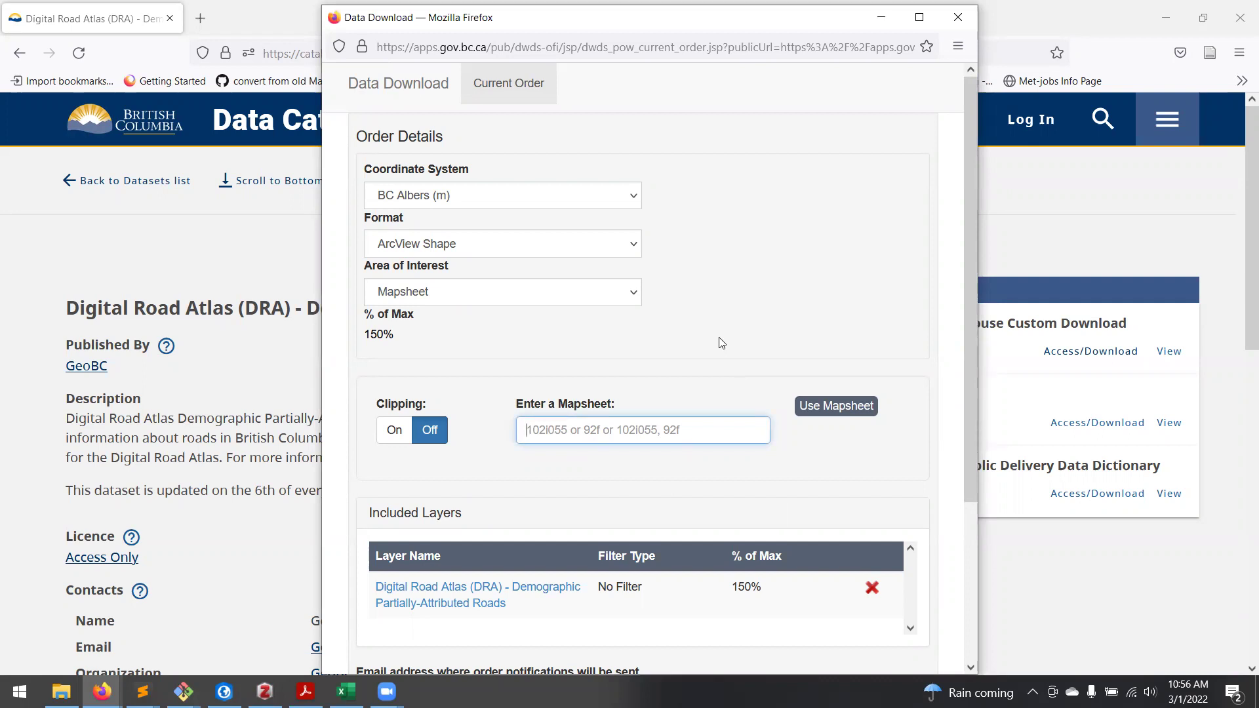
Step: Enter and apply mapsheet 092f, bringing the layer's % of Max estimate down to 3%
type("0")
key("BackSpace")
type("092")
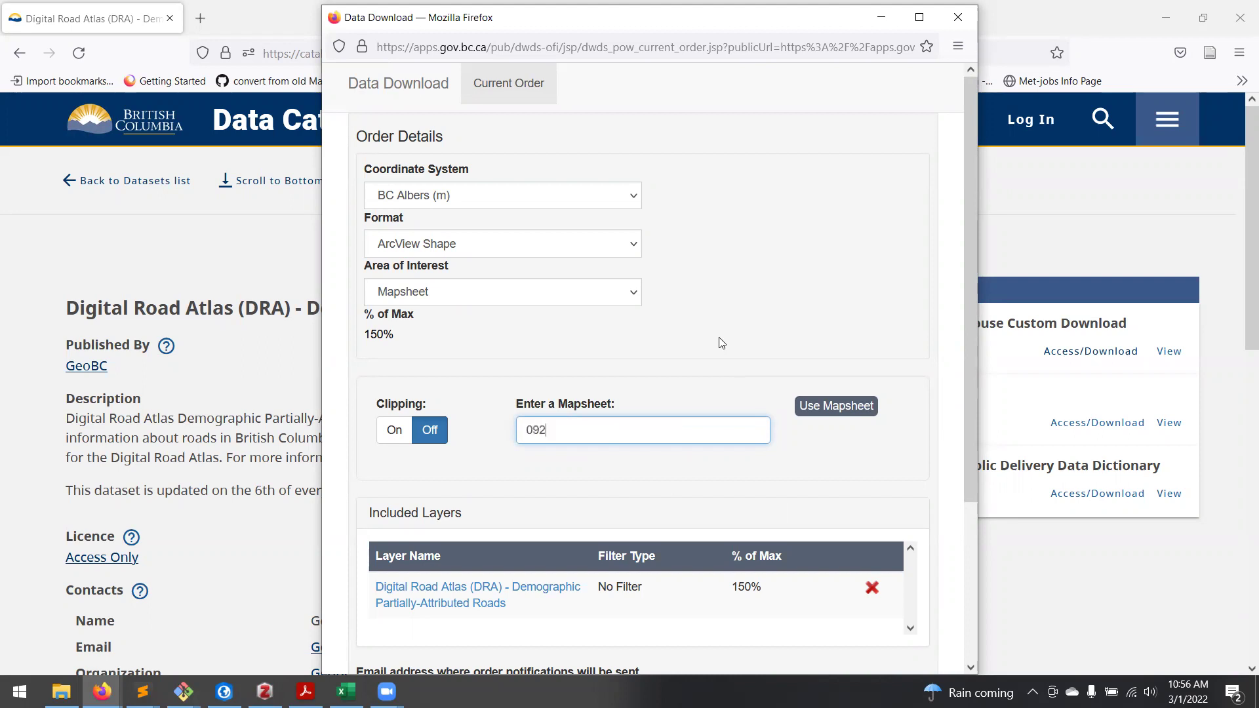
type("f")
left_click_drag(624, 433, 501, 435)
left_click(673, 463)
left_click(867, 405)
scroll(771, 426, "down", 3)
double_click(741, 415)
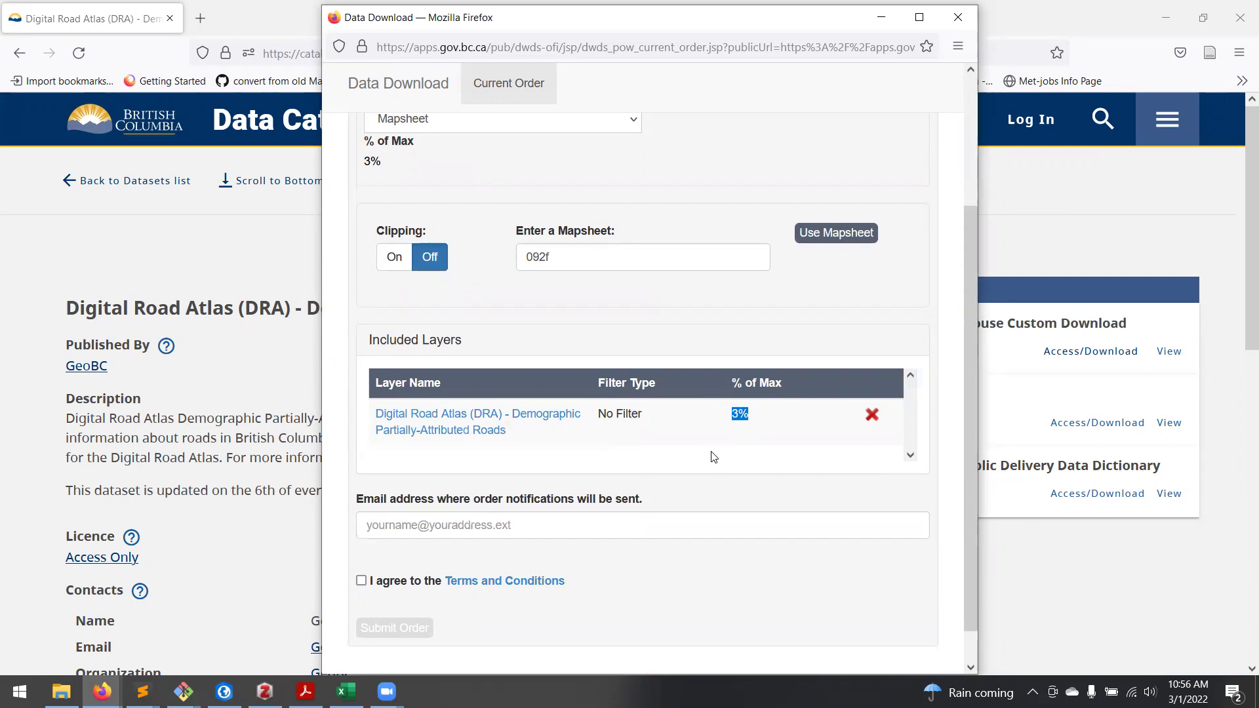
left_click(733, 529)
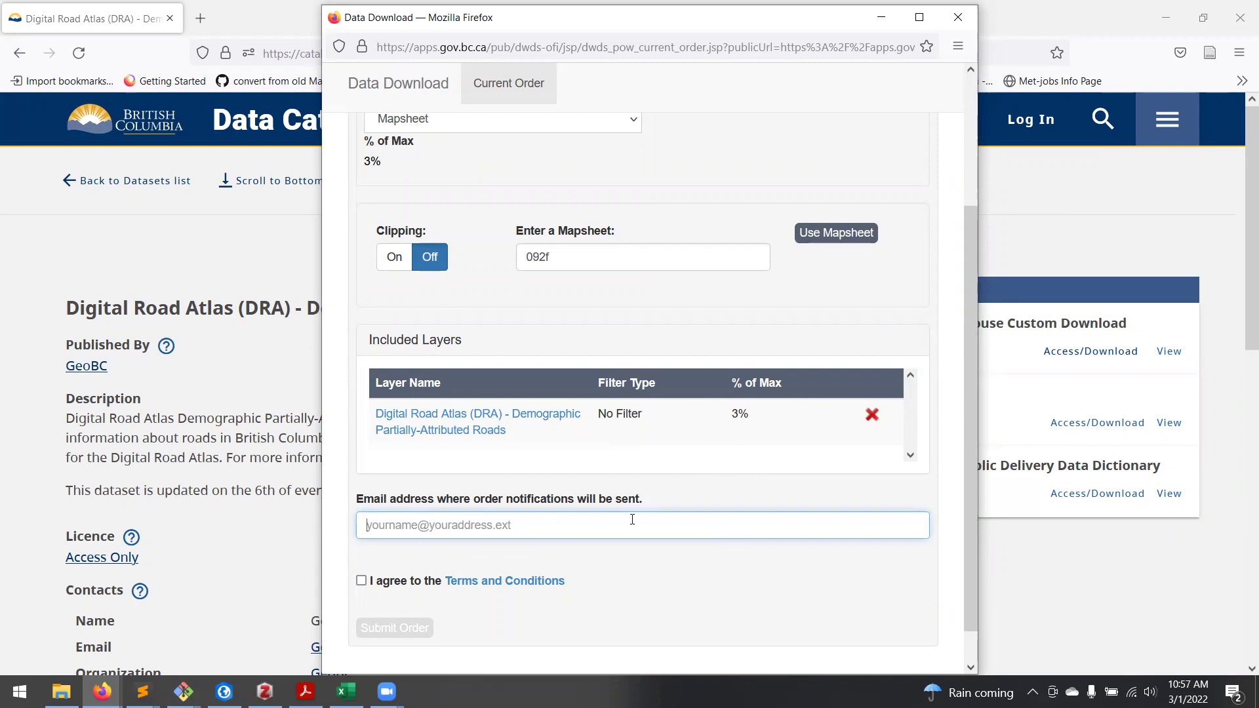
Step: Fill in the notification e-mail address for the order
scroll(506, 575, "up", 2)
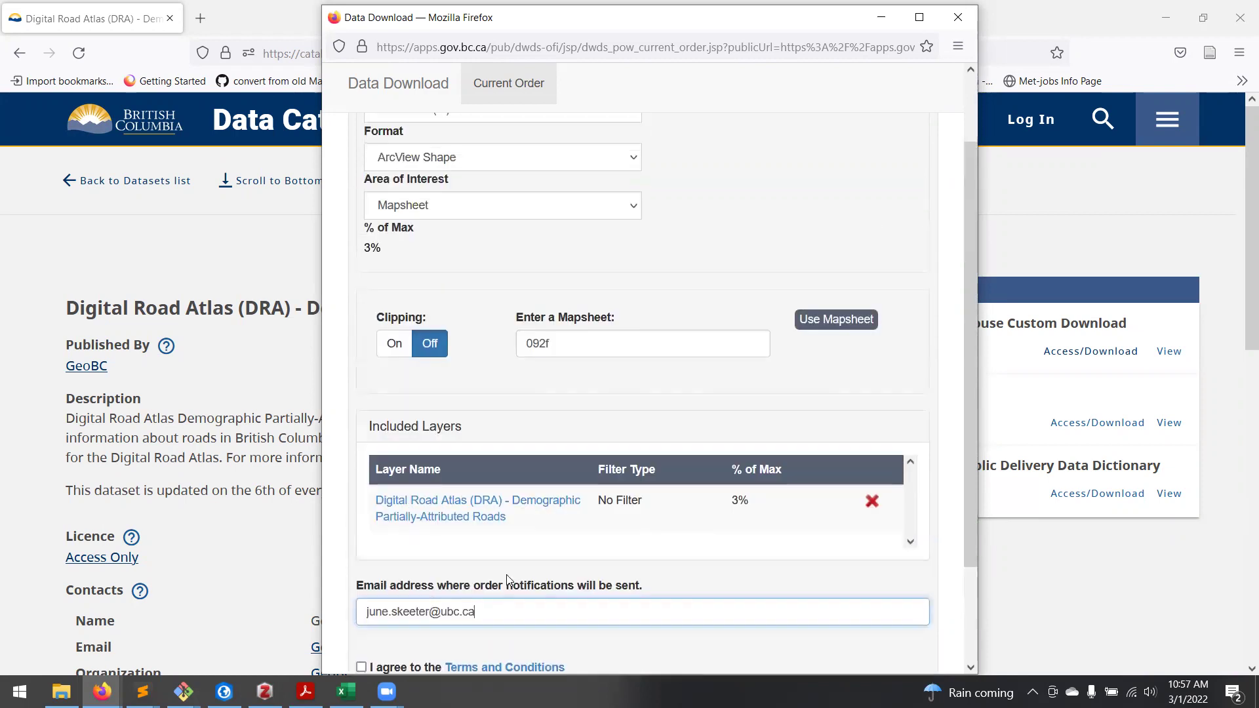
scroll(426, 563, "down", 3)
Step: Accept the Terms and Conditions and submit the data order
left_click(362, 542)
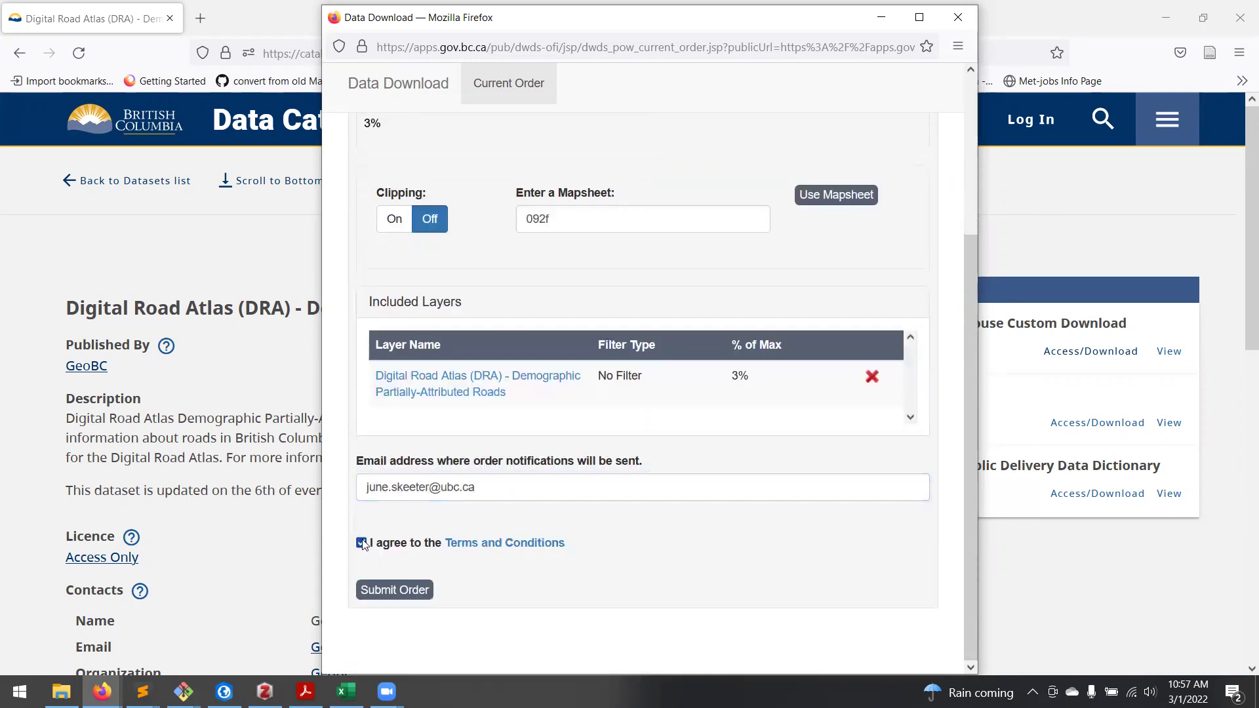
left_click(401, 595)
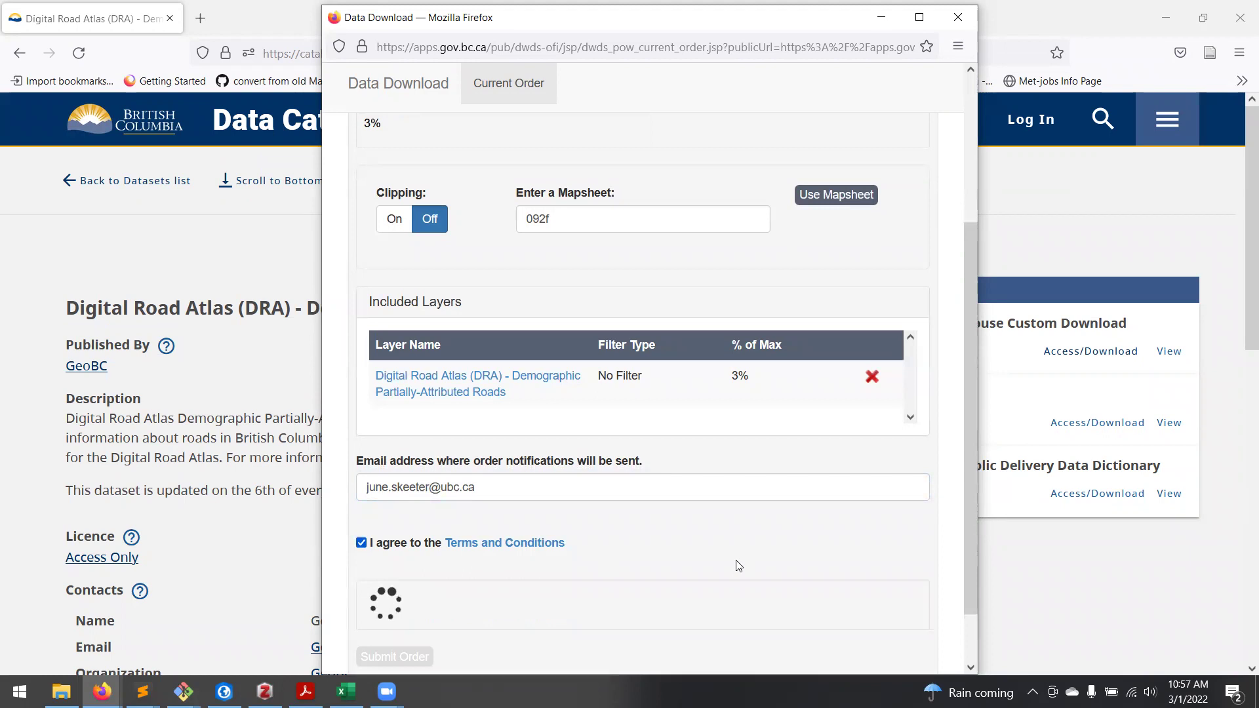
scroll(763, 550, "down", 2)
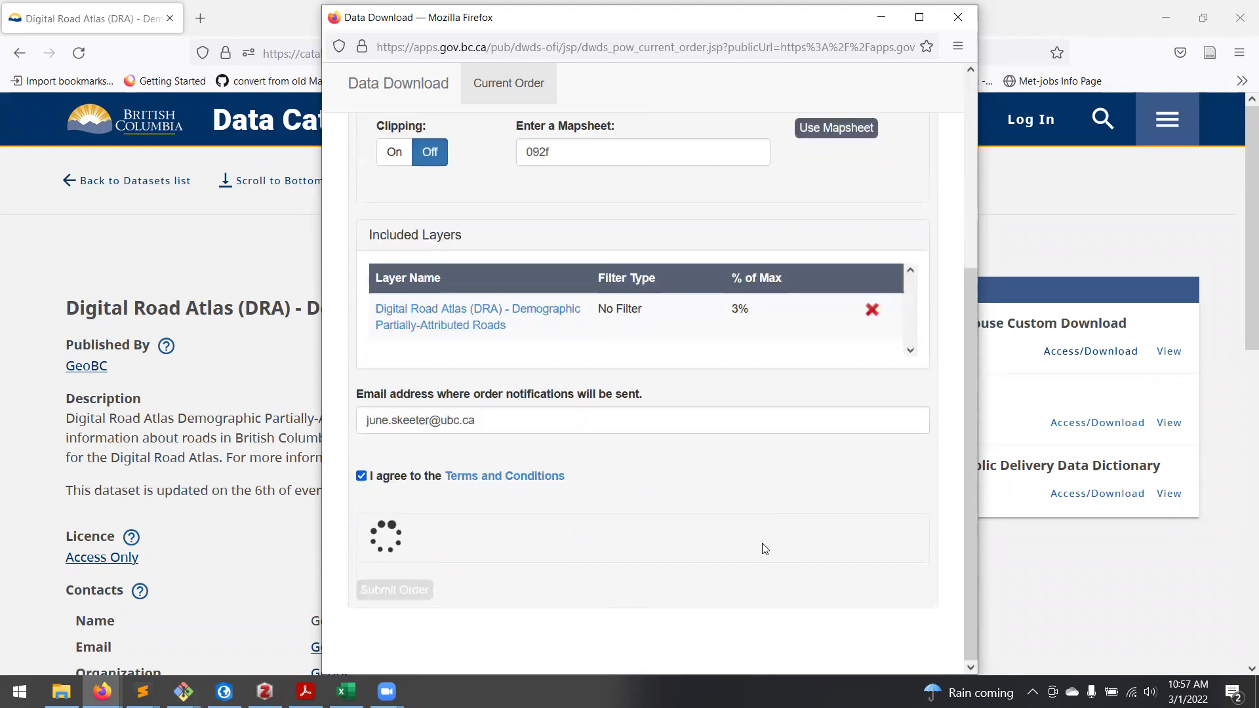